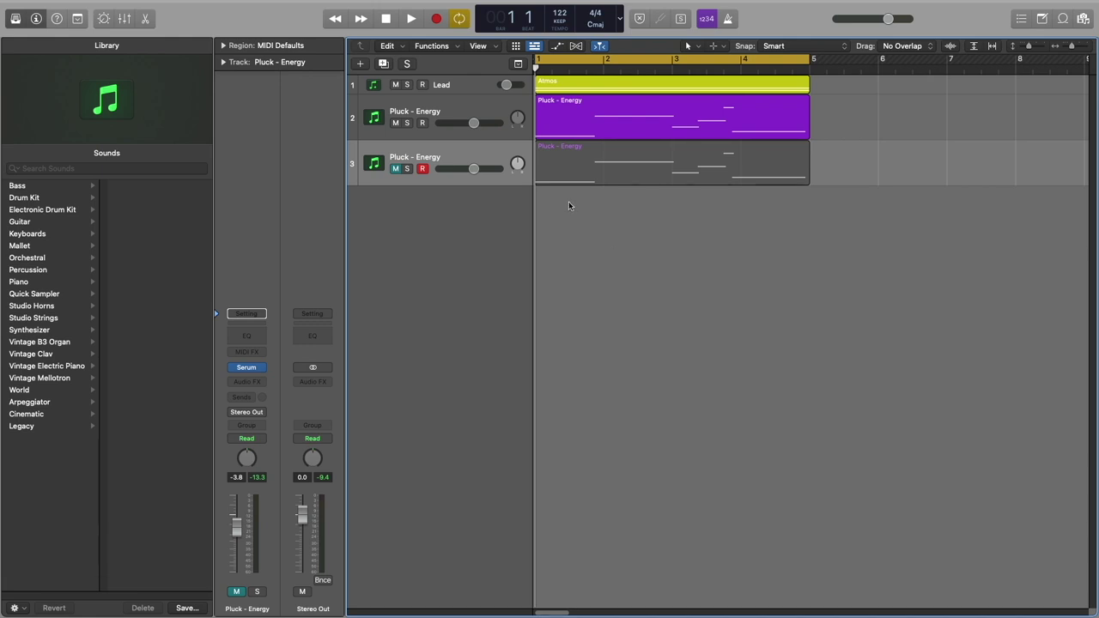
Play the four-bar loop, solo track 2 Pluck - Energy, then stop playback.
key("space")
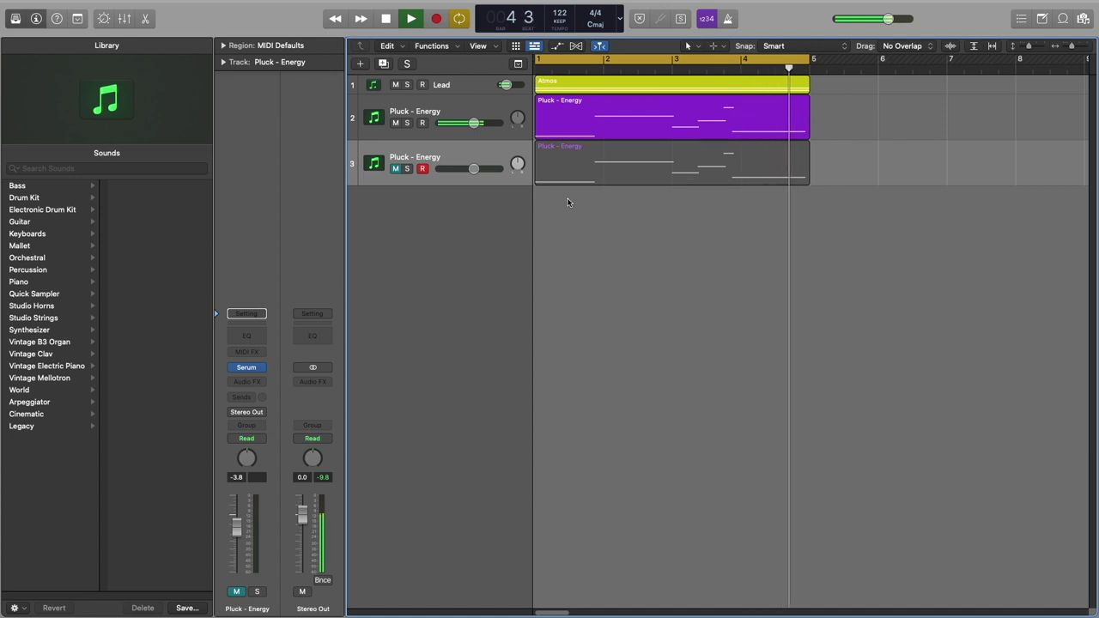
left_click(408, 123)
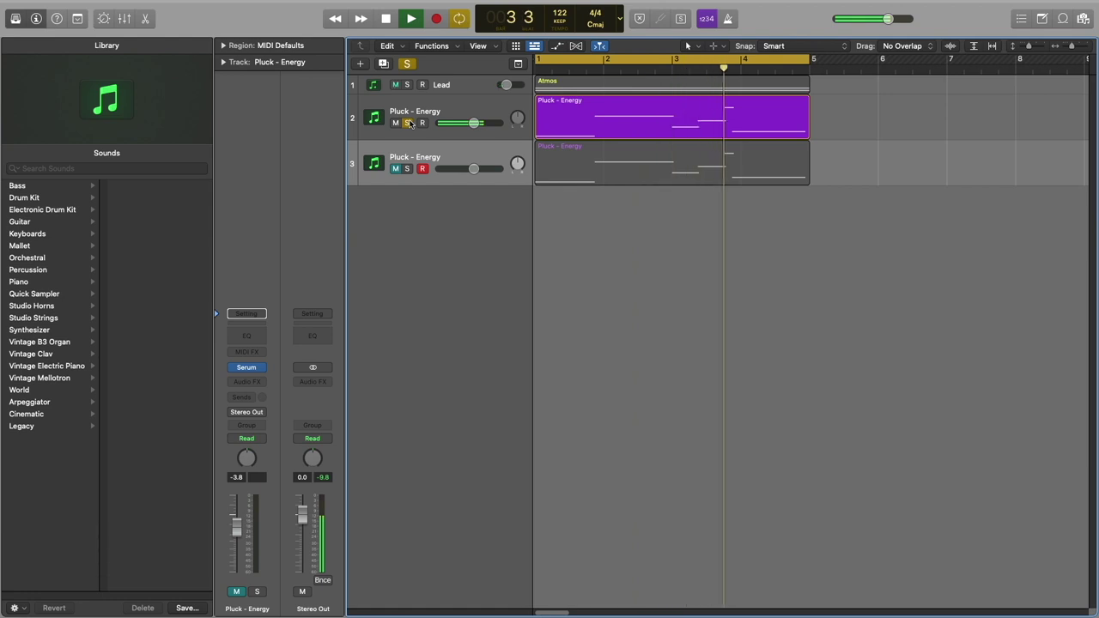
key("space")
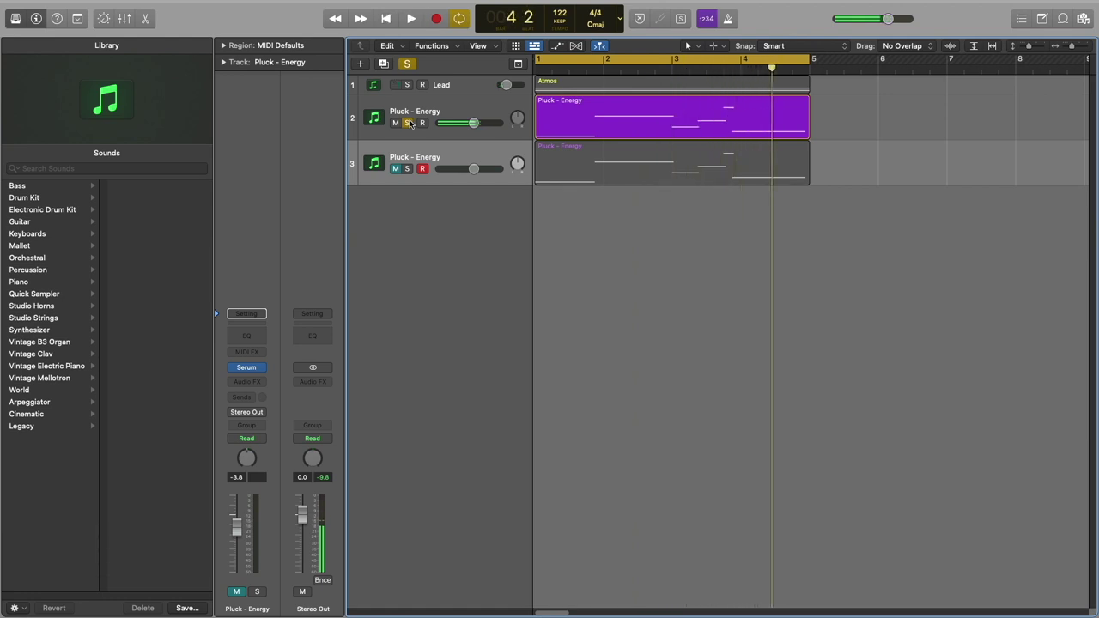
Open track 2's Bass - Basic Moog Serum instance and move it aside.
double_click(571, 119)
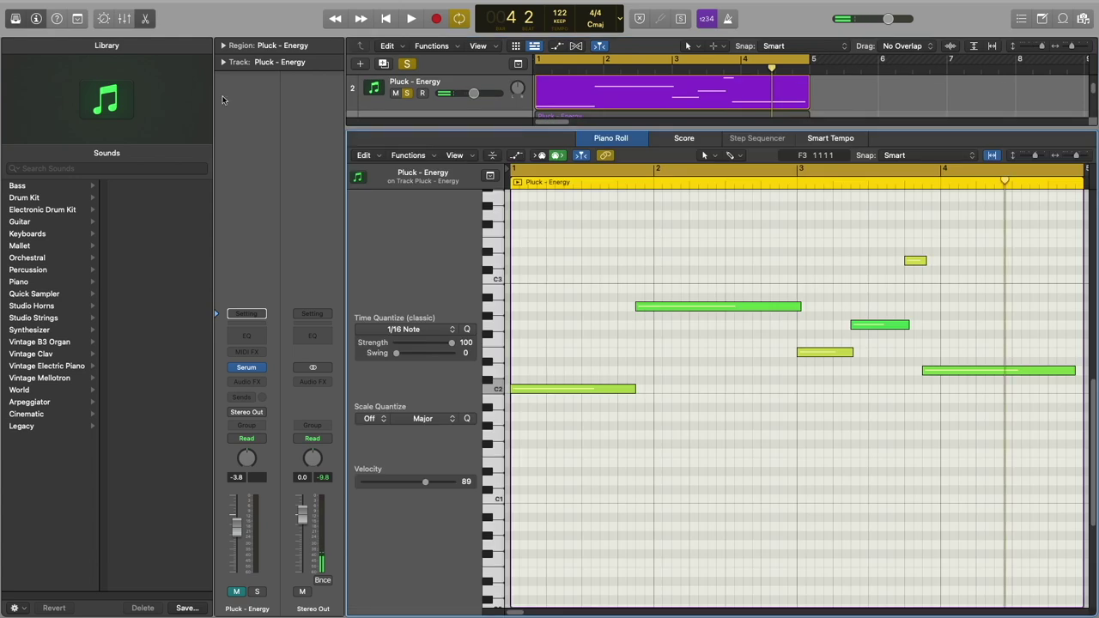
left_click(146, 18)
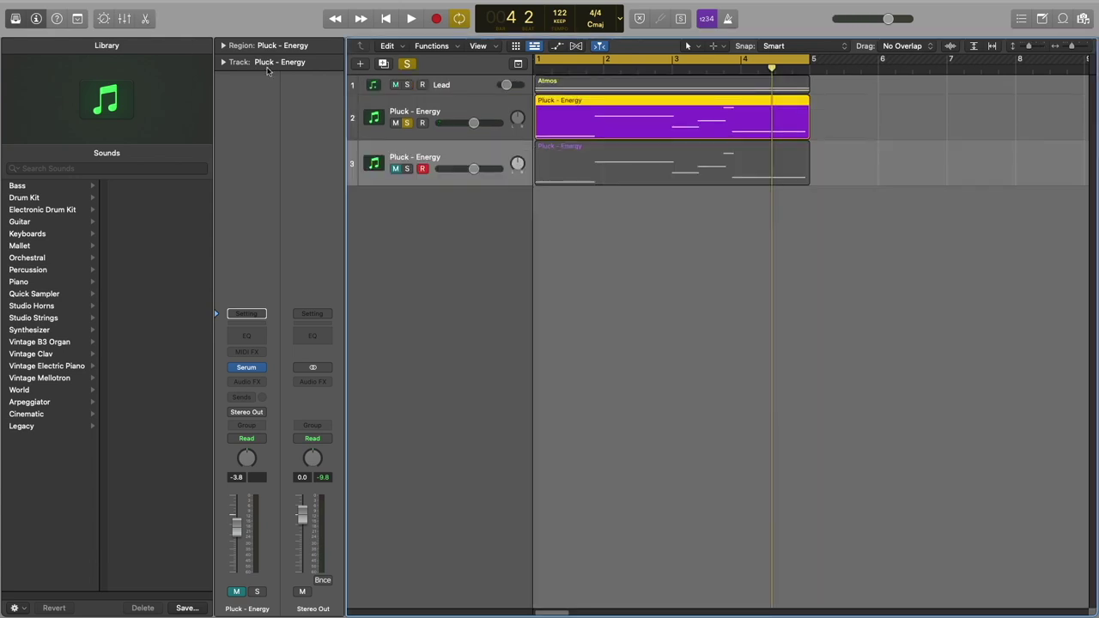
left_click(441, 109)
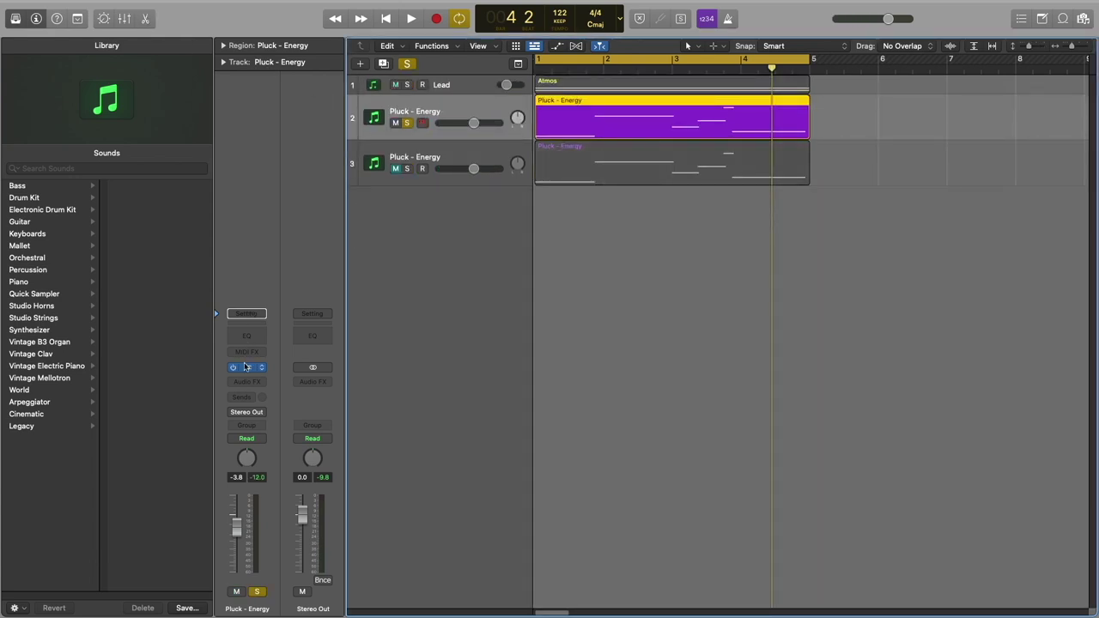
key("v")
left_click_drag(444, 31, 232, 37)
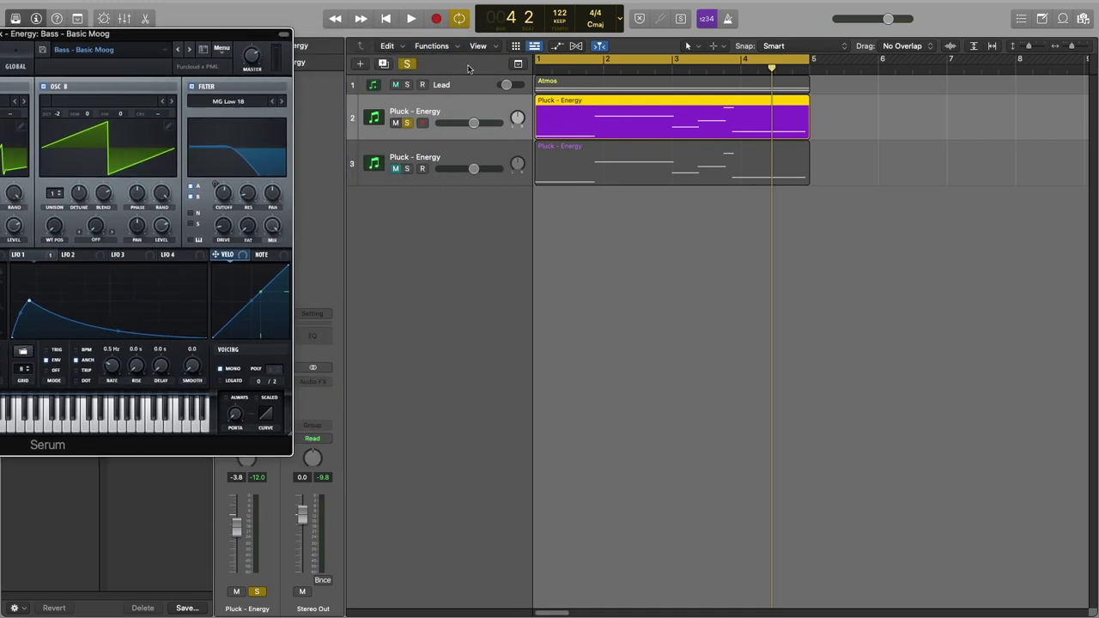
Unsolo and mute track 2, then unmute and select track 3.
left_click(406, 123)
left_click(396, 123)
left_click(396, 168)
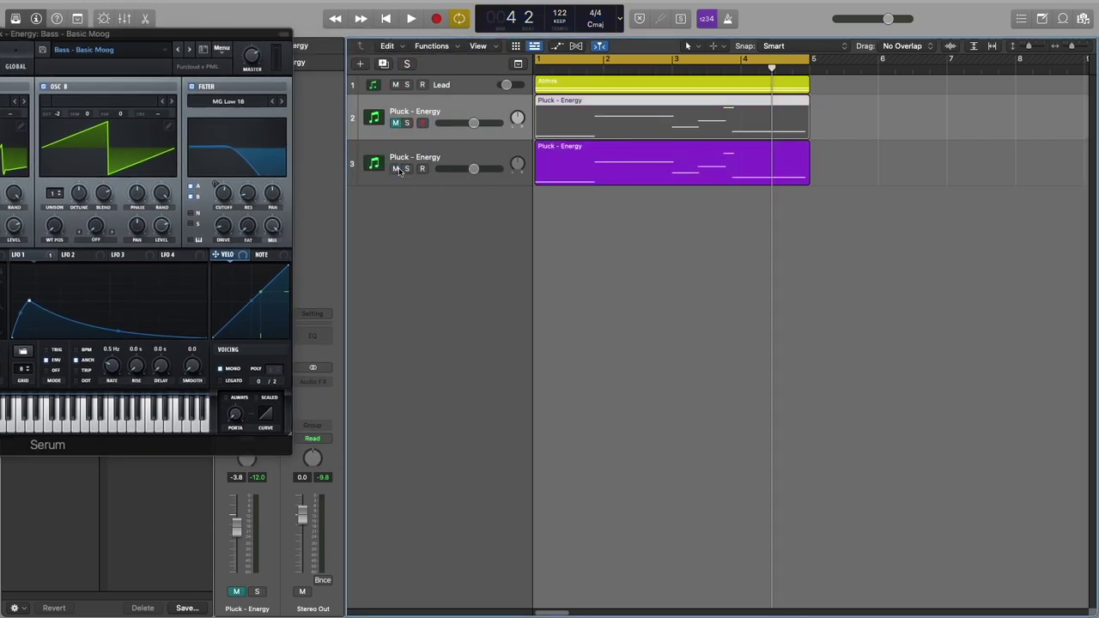
left_click(447, 147)
left_click_drag(192, 38, 71, 38)
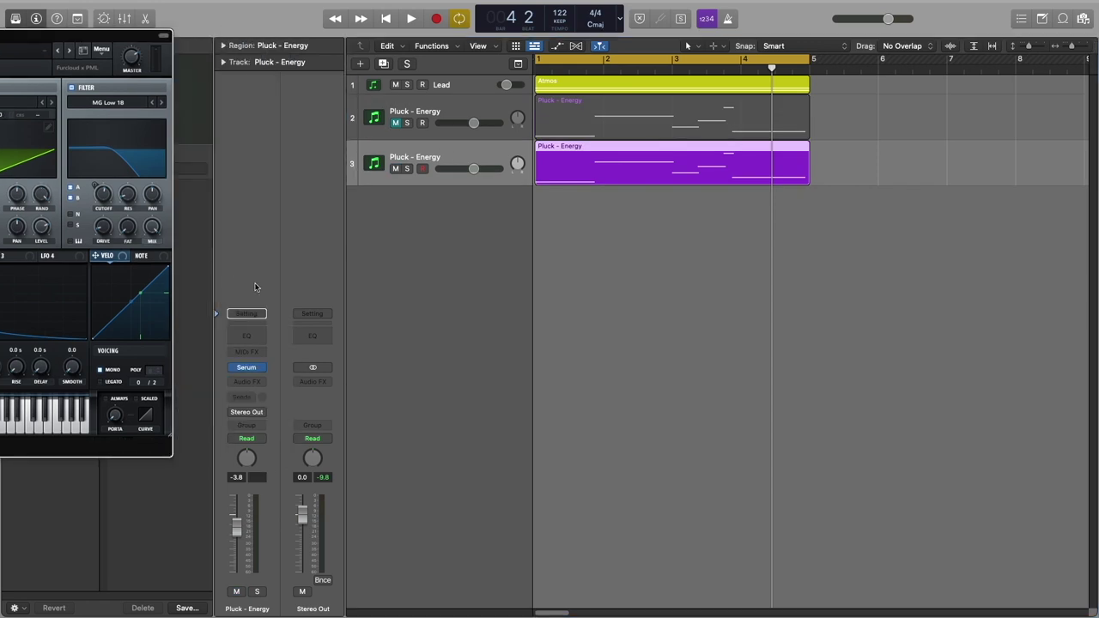
Open track 3's Serum beside the reference and reset it to Init Preset.
left_click(248, 369)
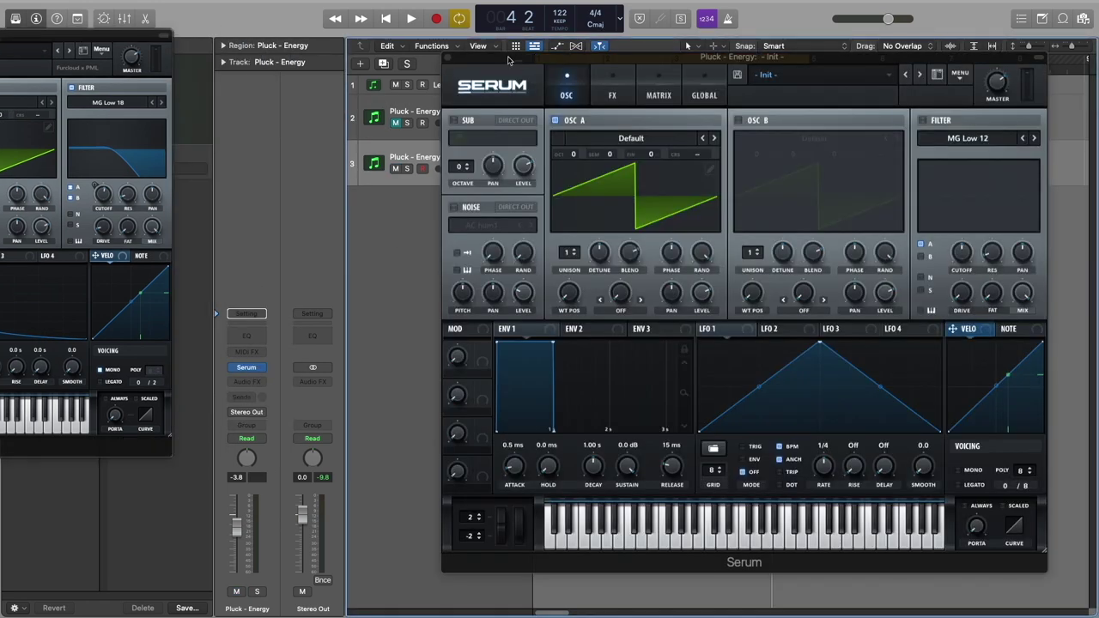
left_click_drag(116, 40, 434, 14)
left_click_drag(627, 63, 655, 63)
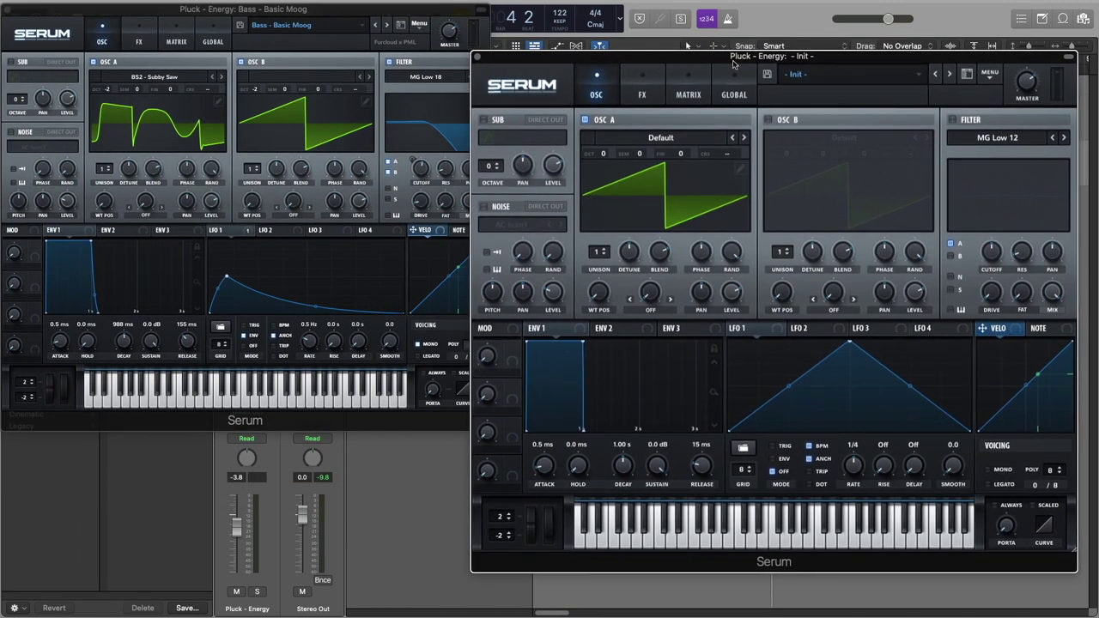
left_click(988, 78)
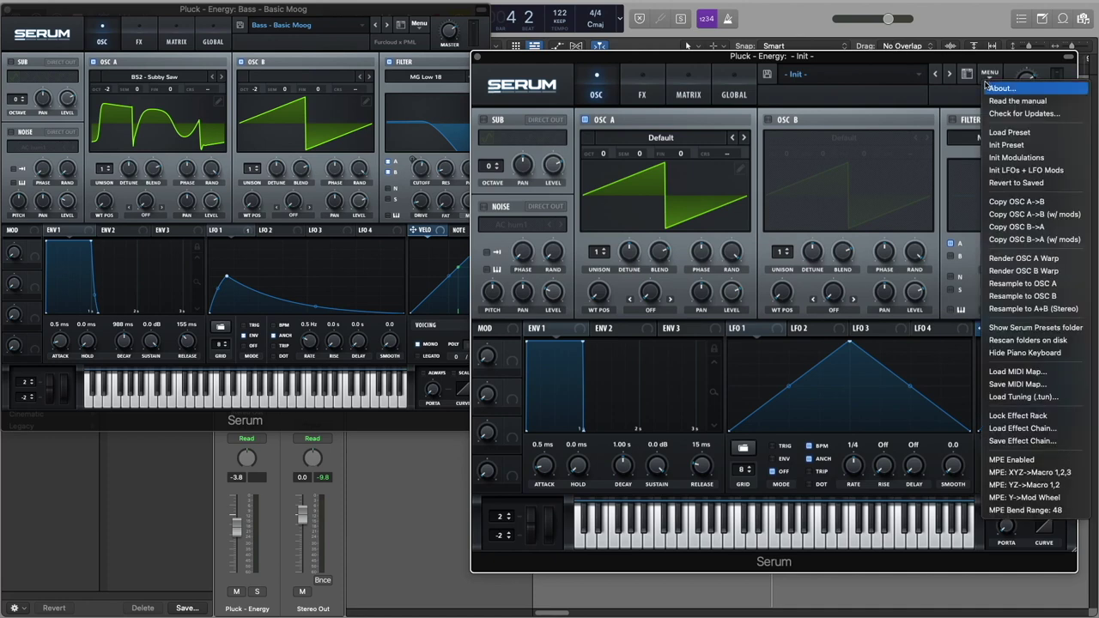
left_click(1005, 146)
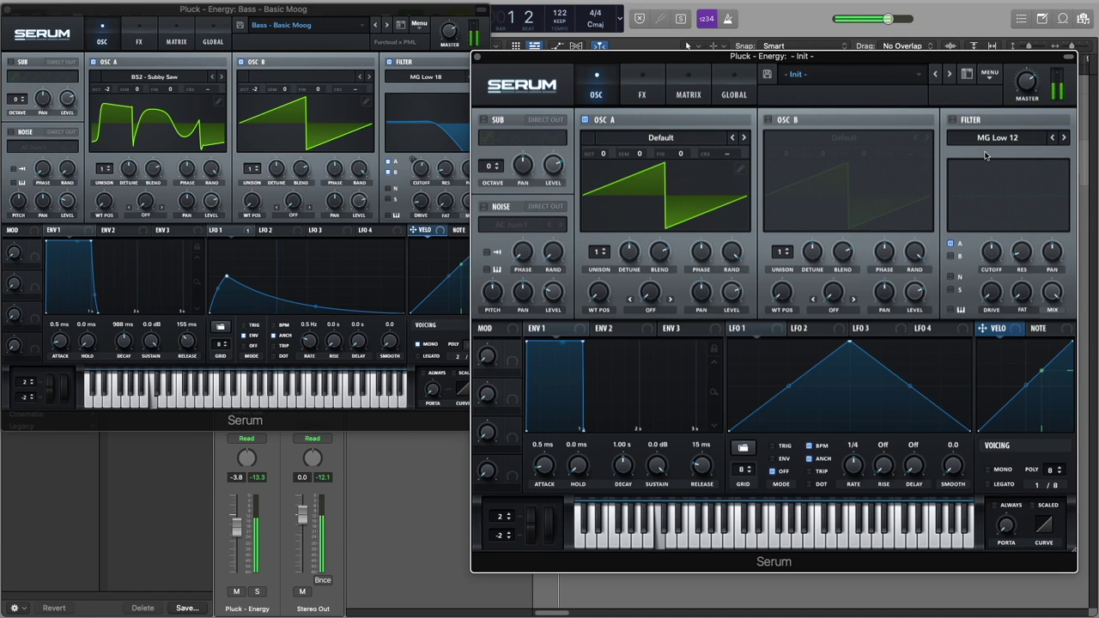
Mute the Lead track with Ctrl+M.
left_click_drag(541, 58, 541, 159)
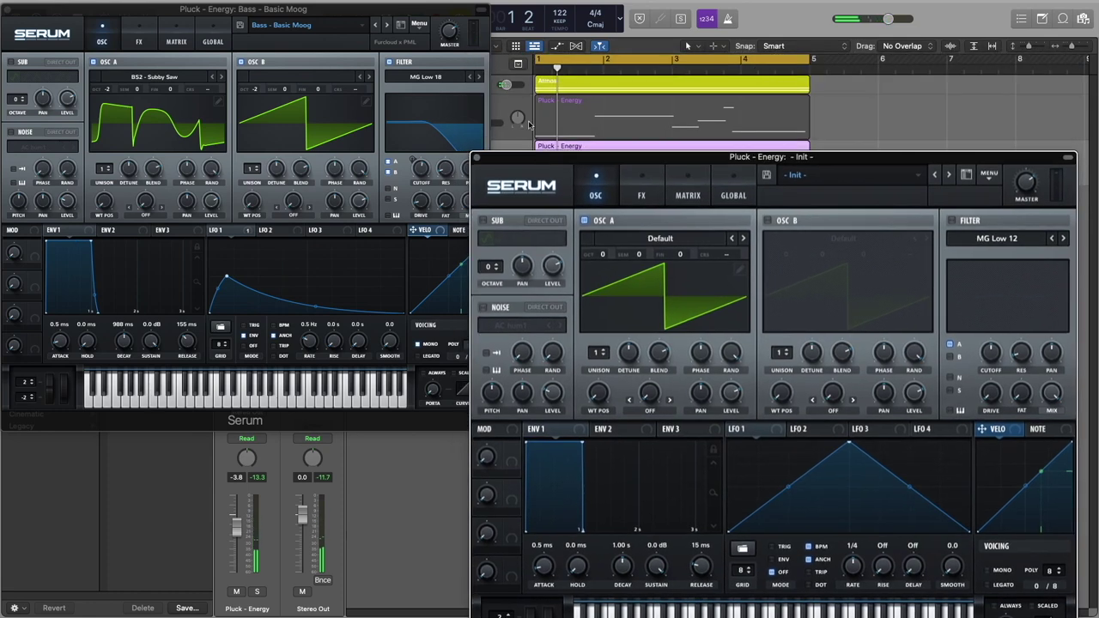
left_click(521, 93)
key("ctrl+m")
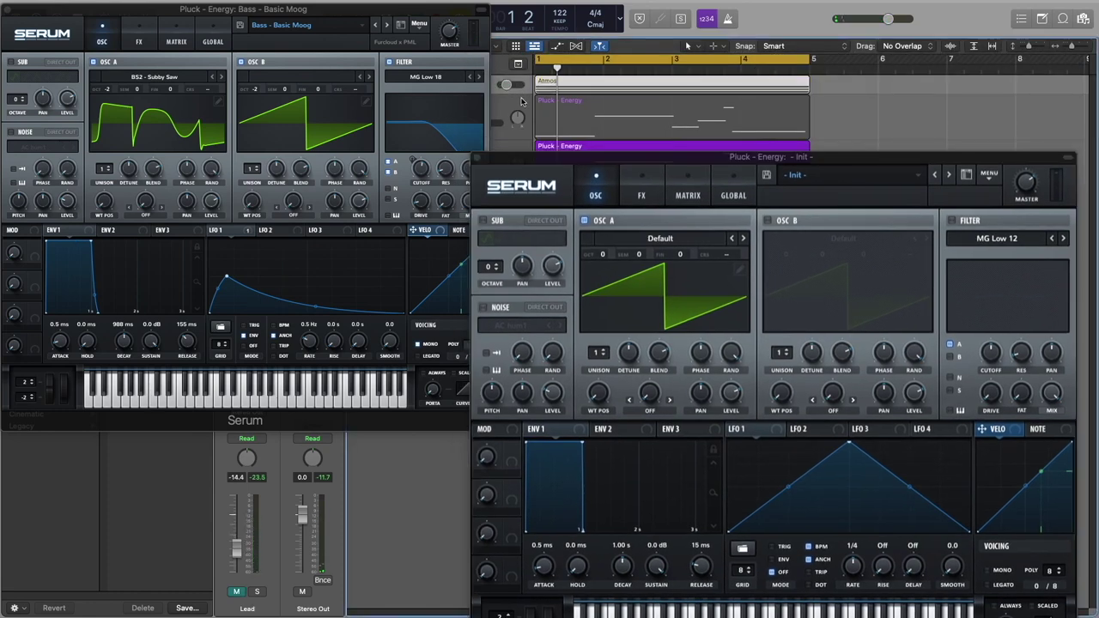
left_click_drag(570, 163, 556, 89)
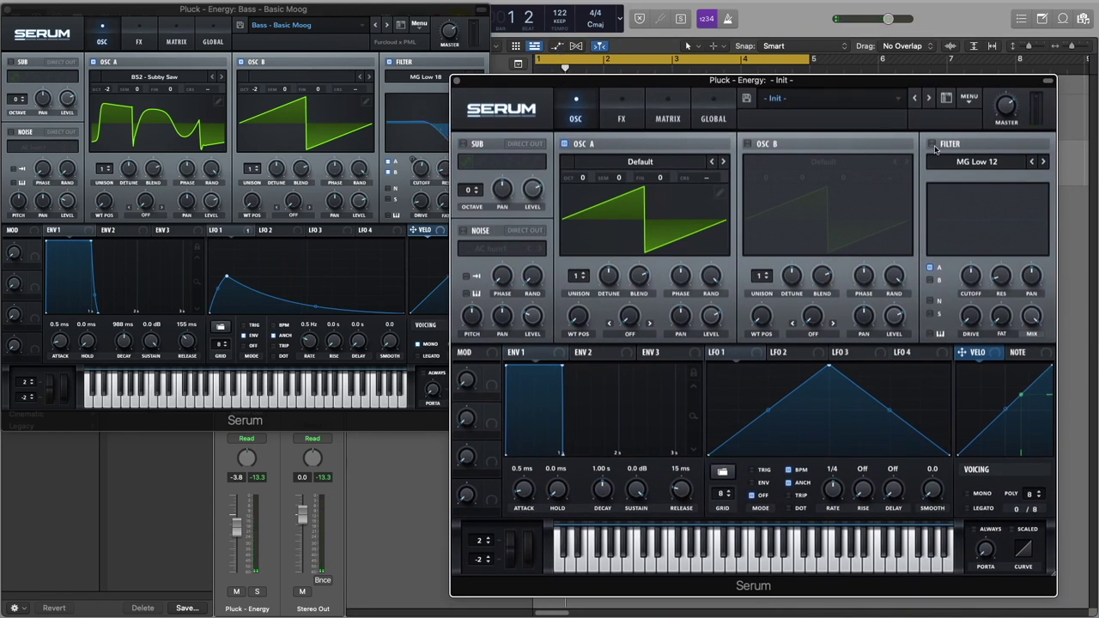
Enable the filter for oscillators A and B with the MG Low 18 type.
left_click(932, 144)
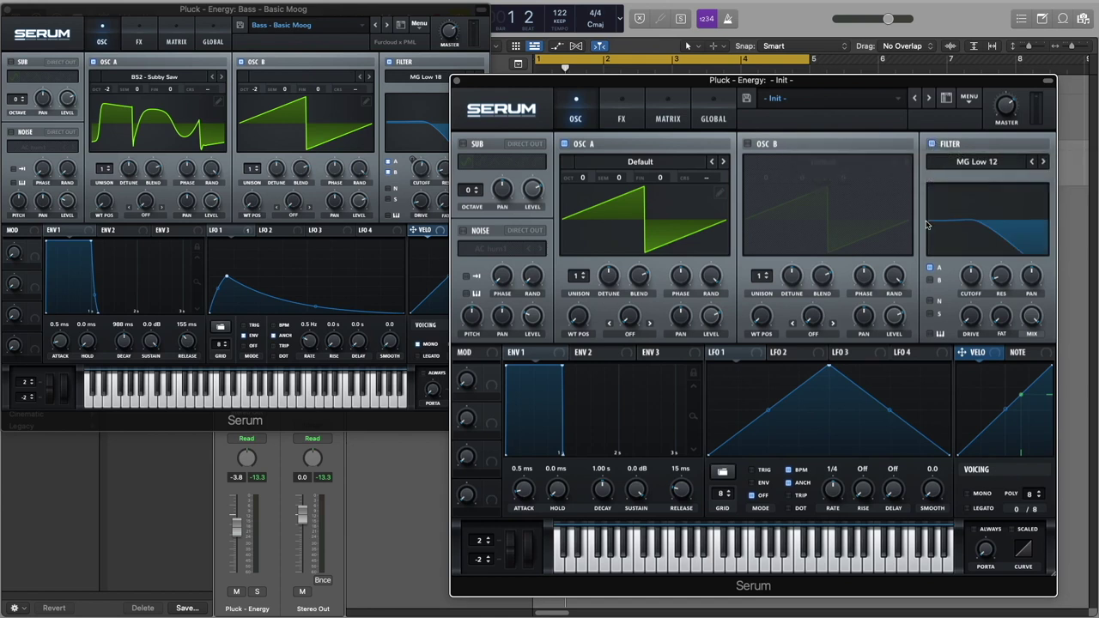
left_click(931, 281)
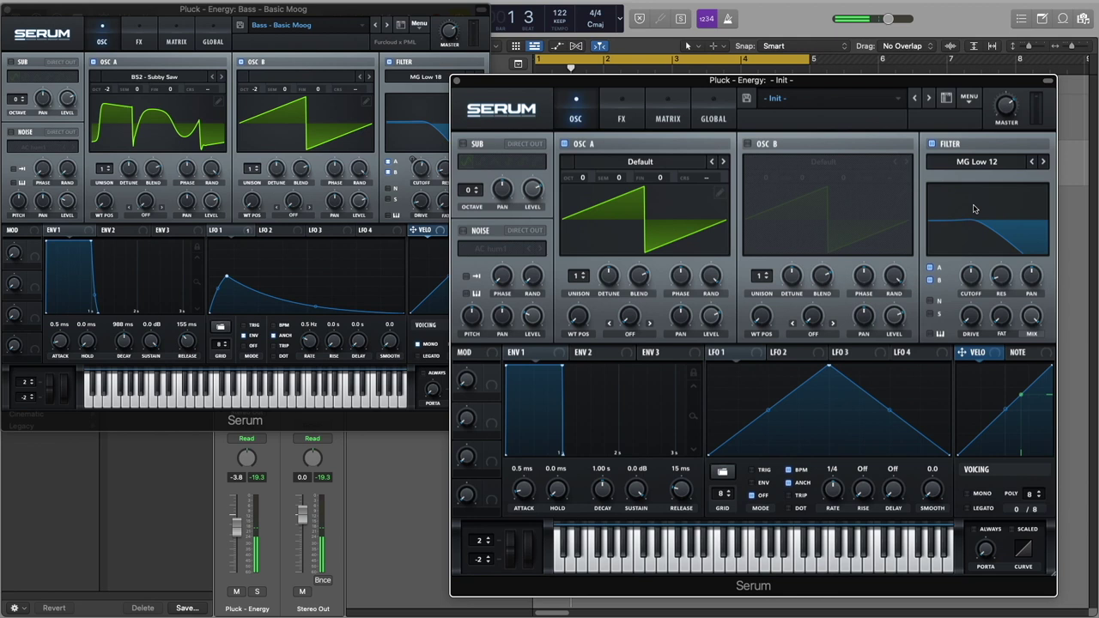
left_click(985, 170)
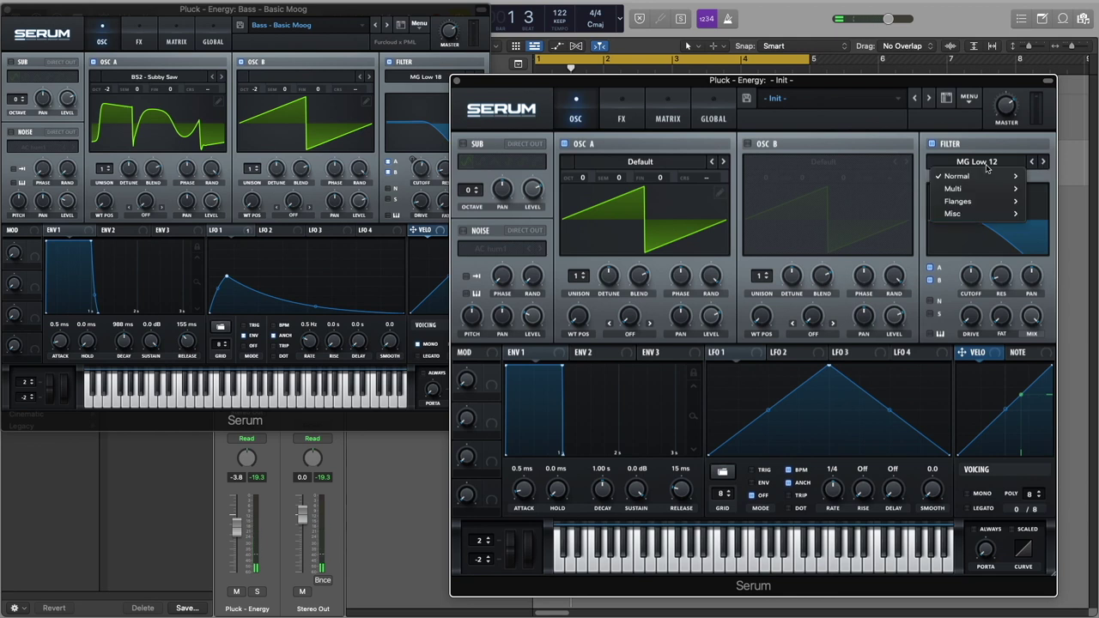
mouse_move(987, 176)
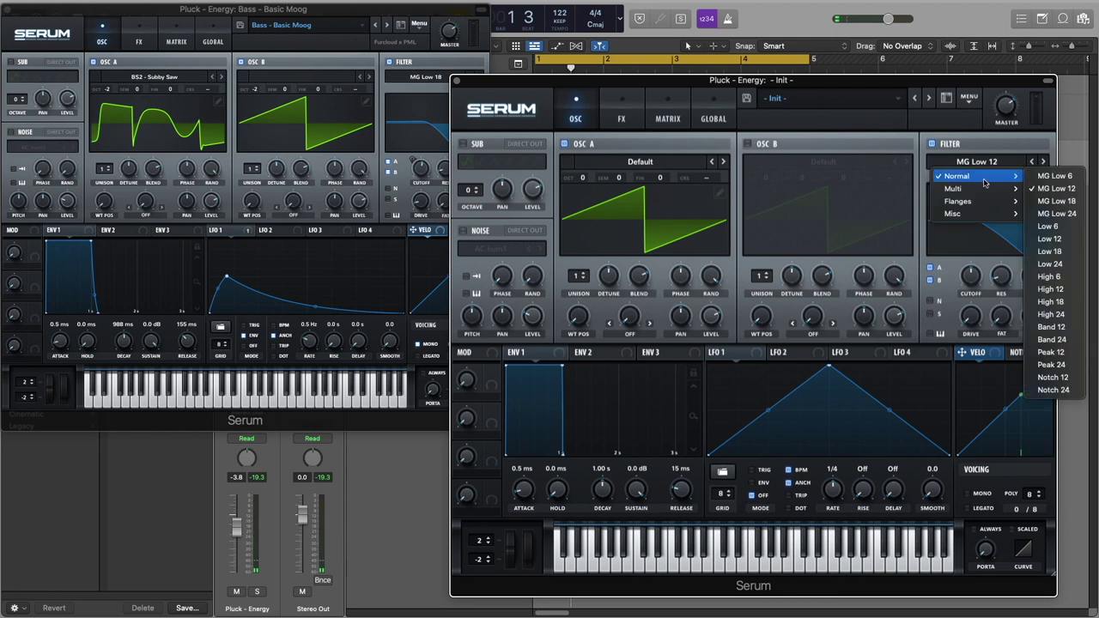
left_click(1050, 201)
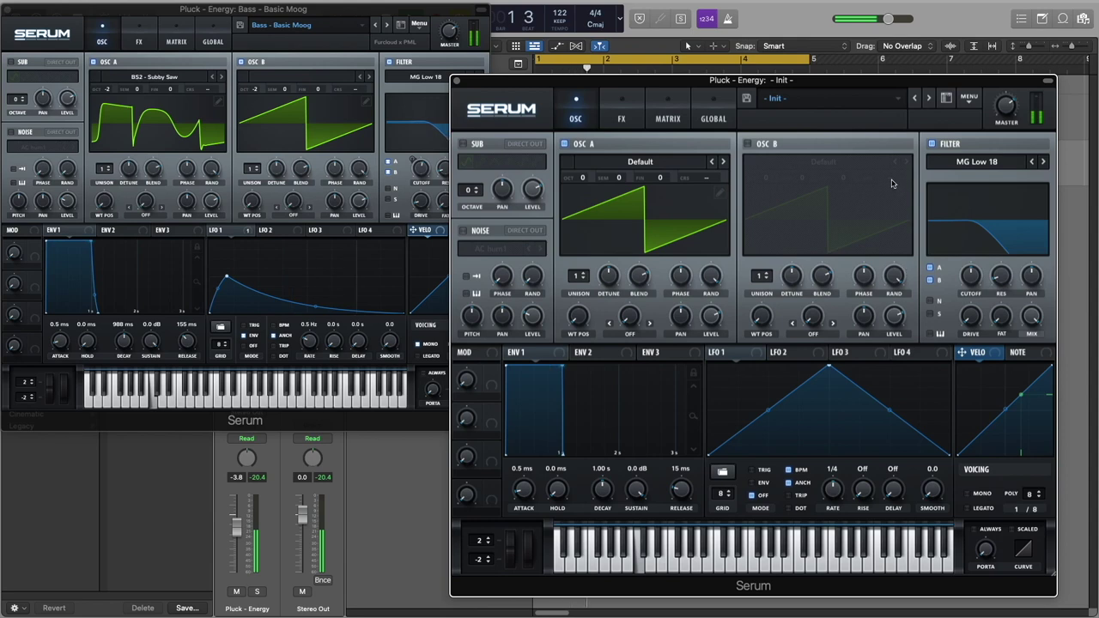
Raise the filter drive and cutoff slightly.
left_click_drag(892, 82, 919, 68)
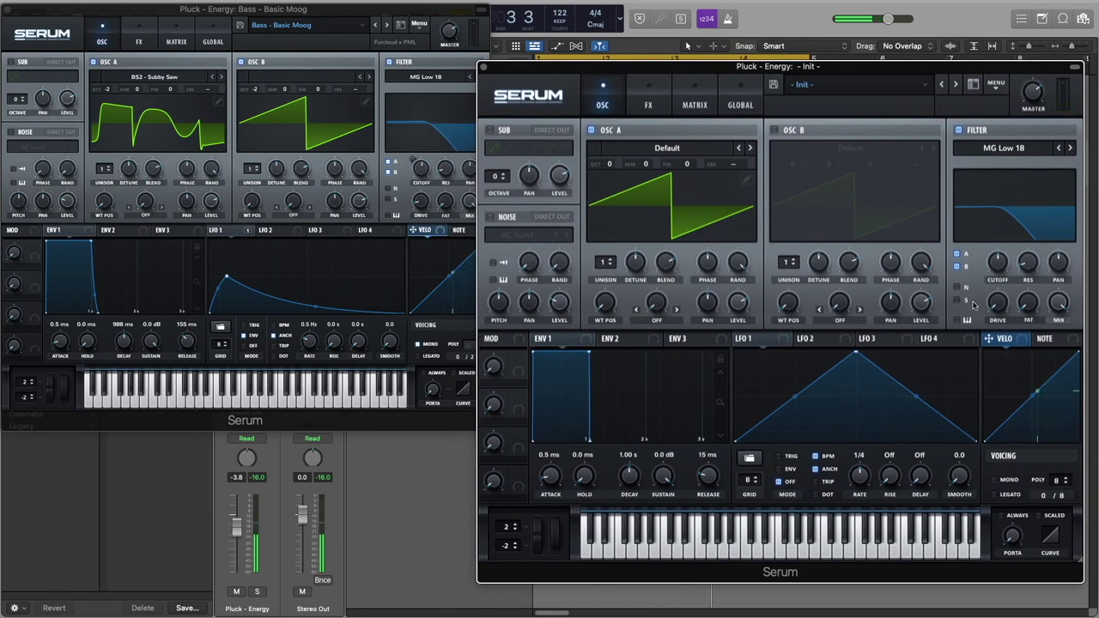
left_click_drag(998, 307, 999, 295)
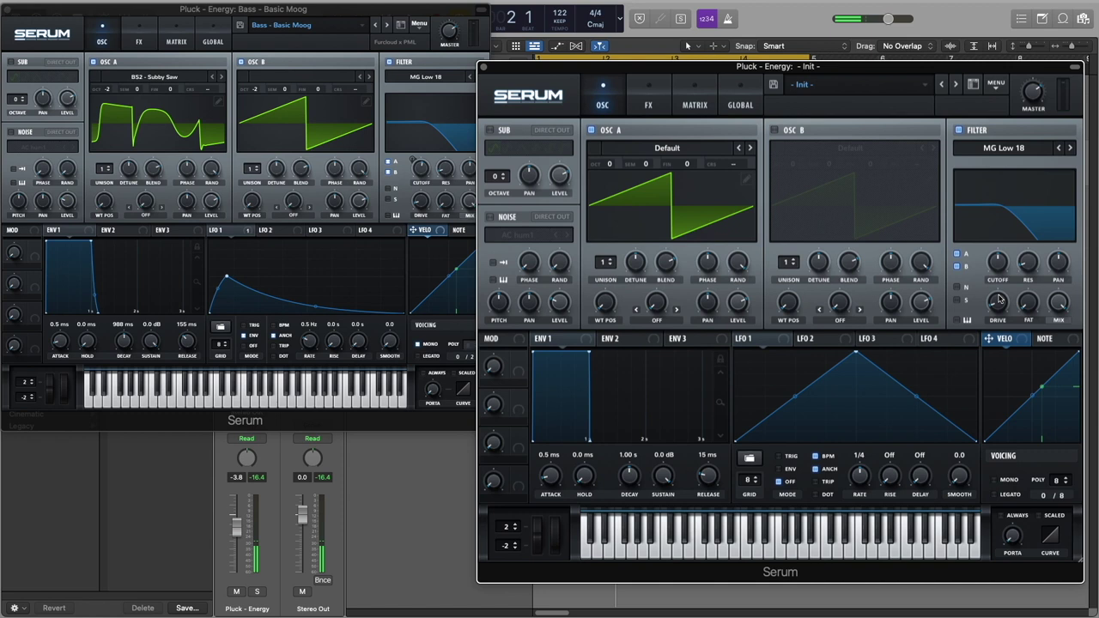
left_click_drag(992, 267, 994, 261)
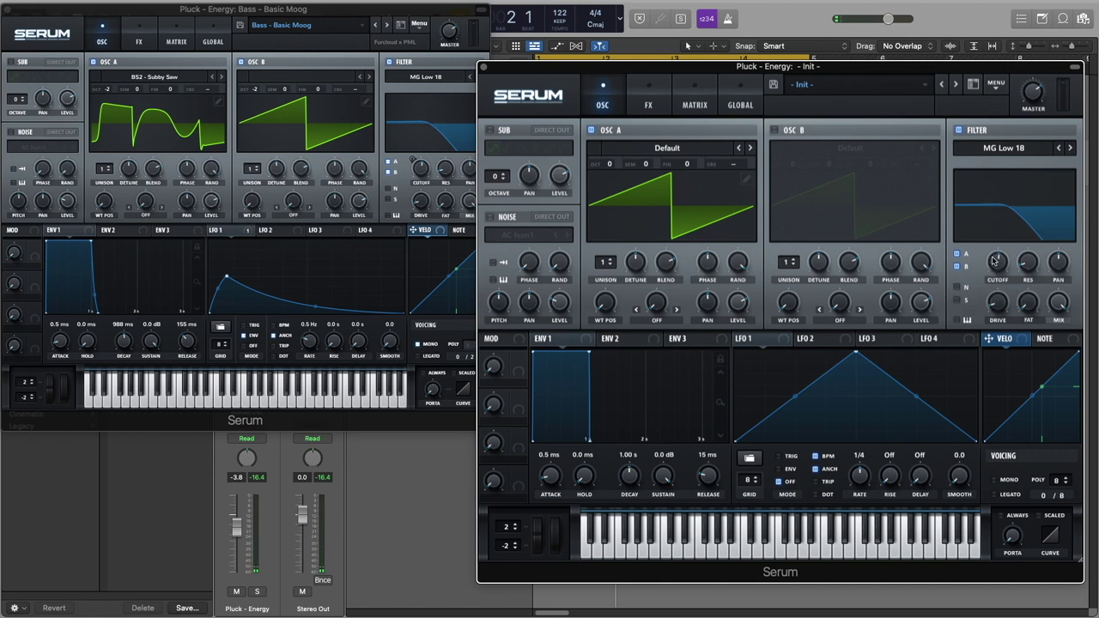
Enable MONO, set oscillator A to octave -2 and load the BS2 - Subby Saw wavetable.
left_click(993, 480)
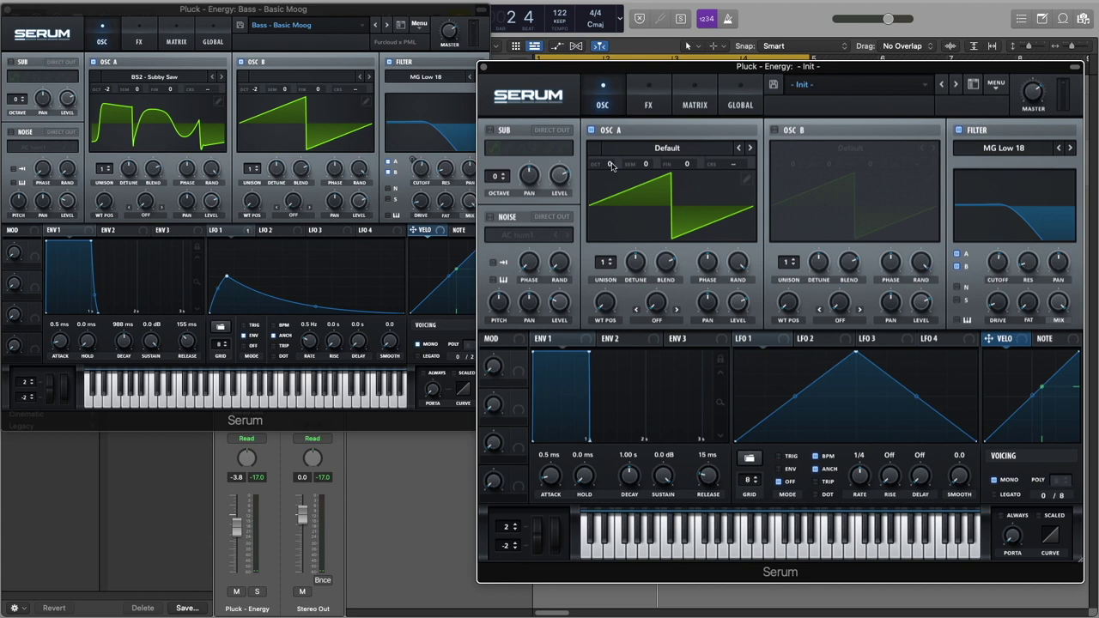
left_click_drag(611, 165, 612, 202)
left_click(676, 150)
mouse_move(673, 179)
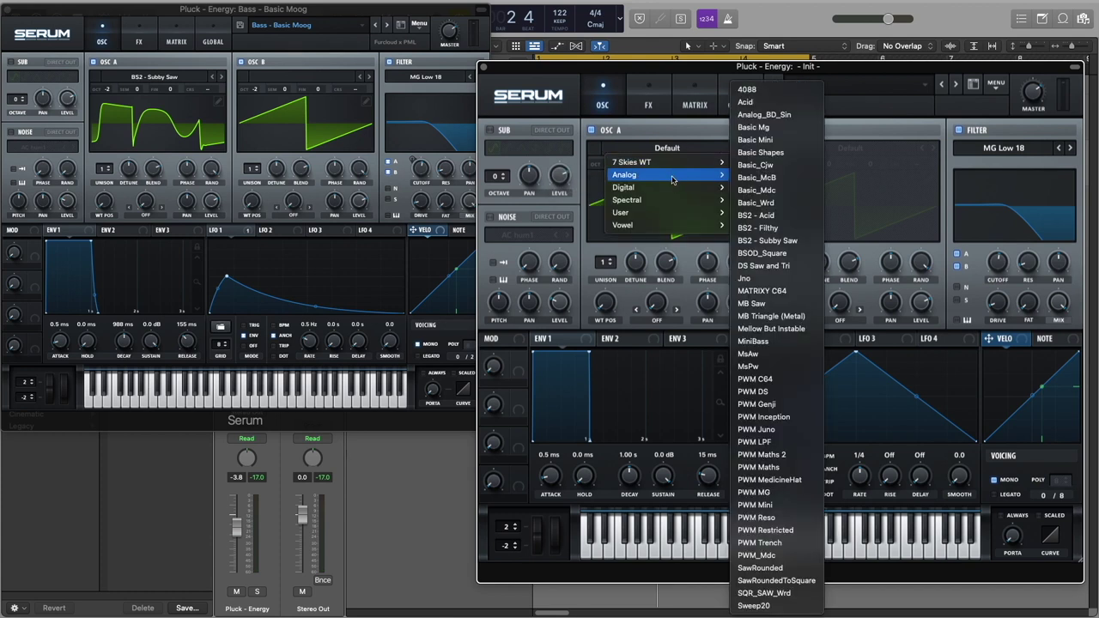
left_click(762, 242)
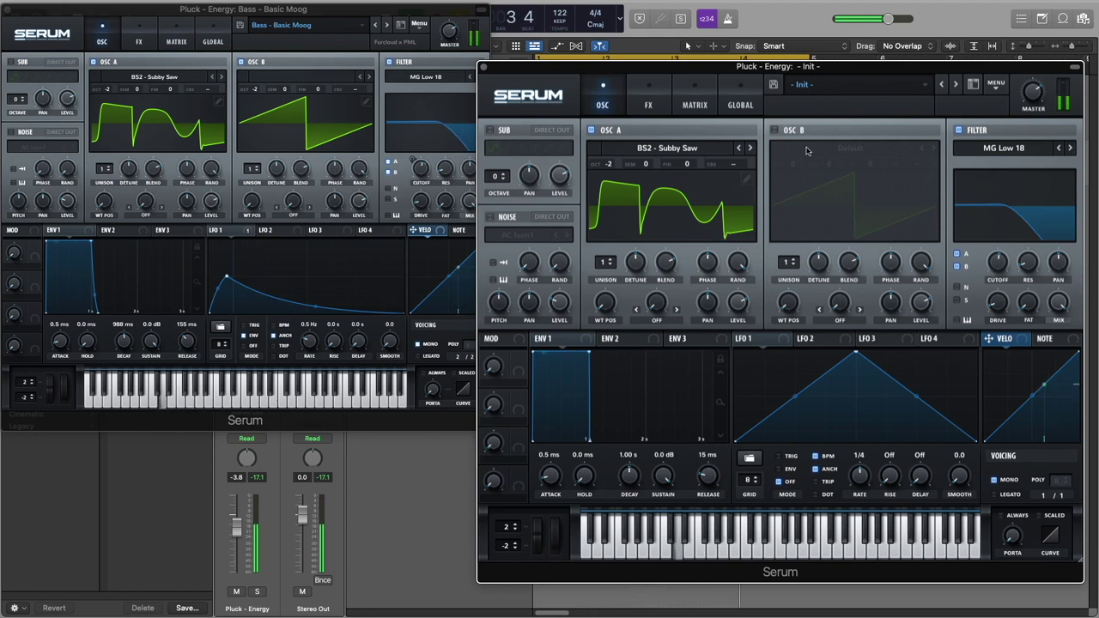
Turn on oscillator B at octave -2 and lengthen ENV 1 release to about 171 ms.
left_click(777, 131)
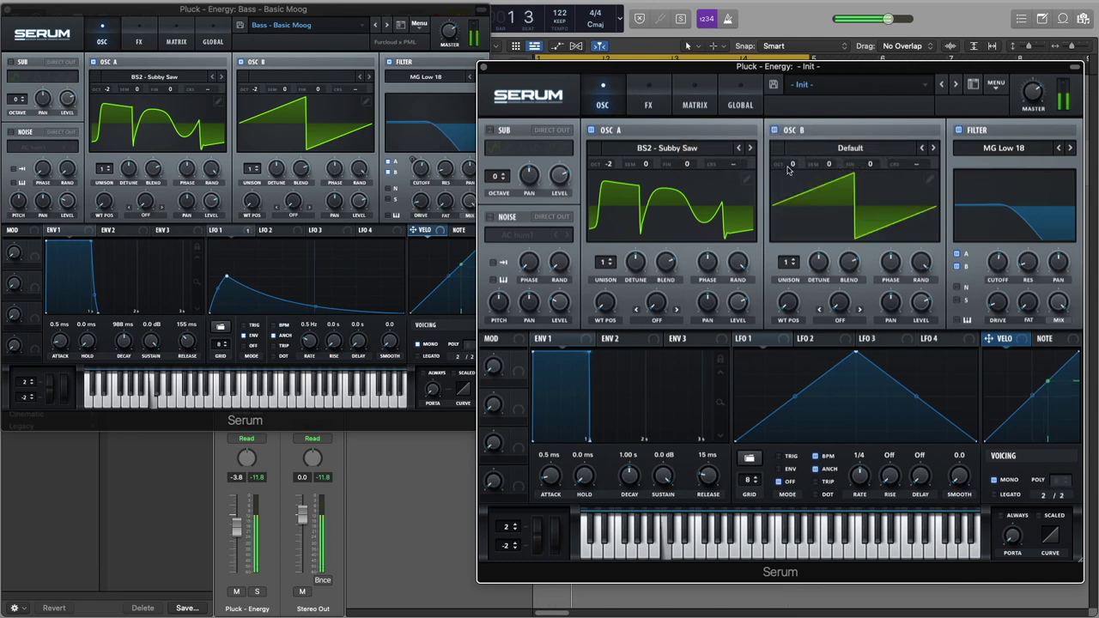
left_click_drag(794, 165, 790, 199)
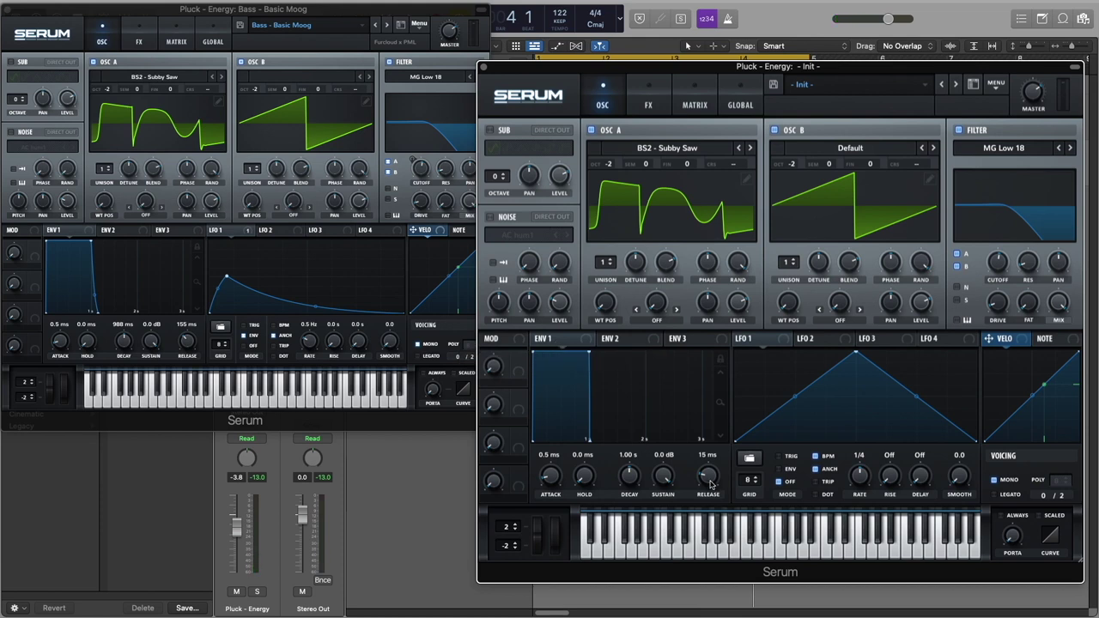
mouse_move(710, 485)
left_mouse_down()
mouse_move(711, 468)
mouse_move(711, 479)
left_mouse_up()
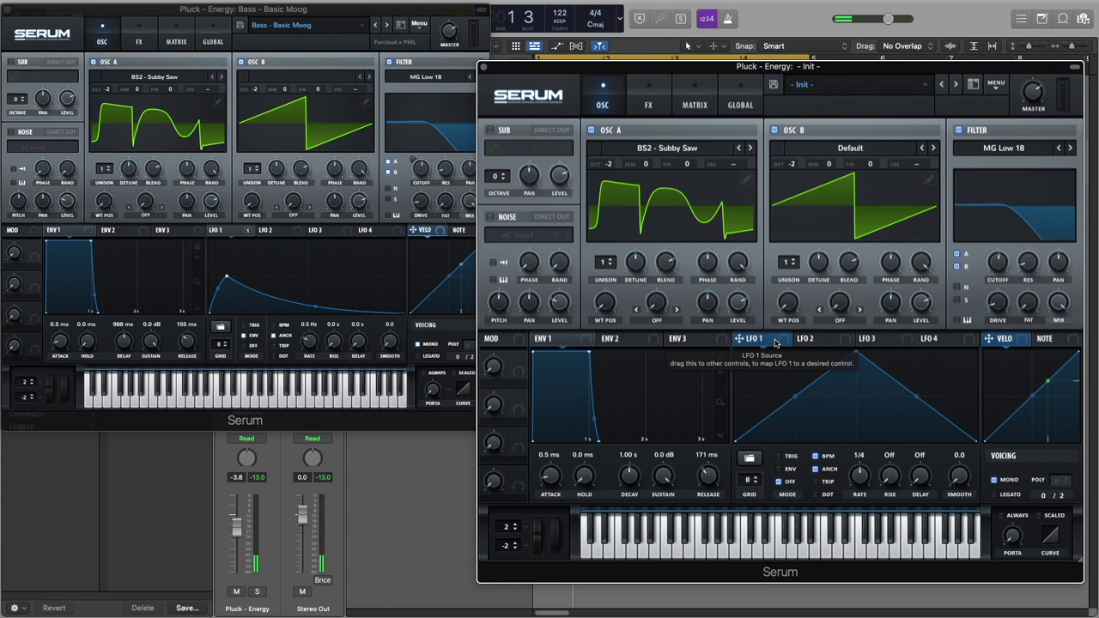
Reshape LFO 1 into a decay curve in ENV mode, unsynced at 0.5 Hz.
left_click_drag(858, 355, 756, 396)
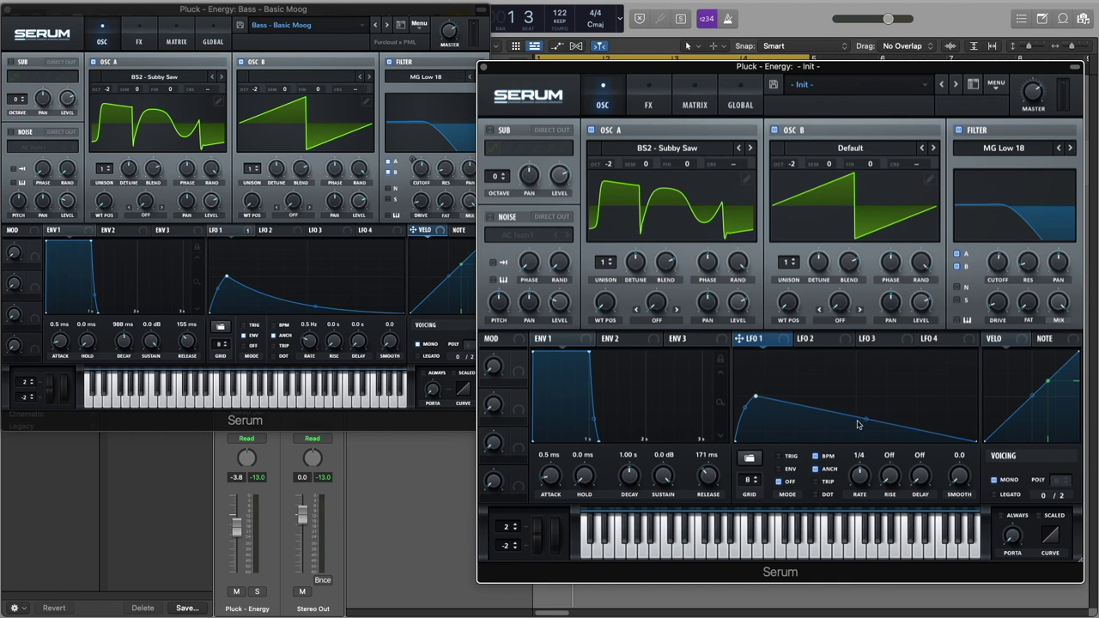
left_click_drag(863, 422, 864, 432)
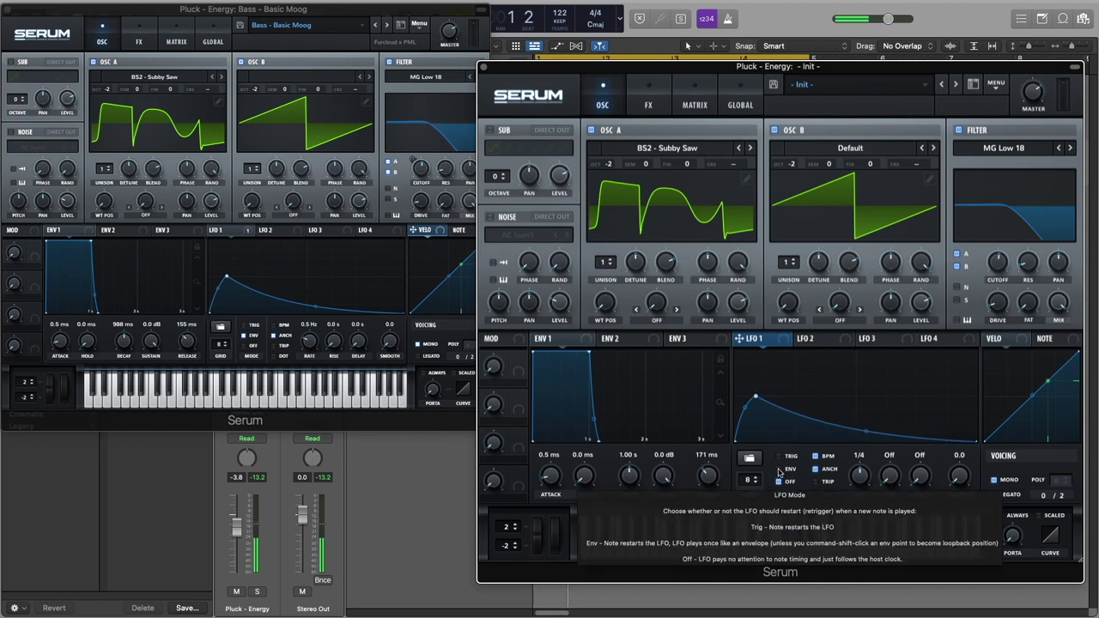
left_click(779, 470)
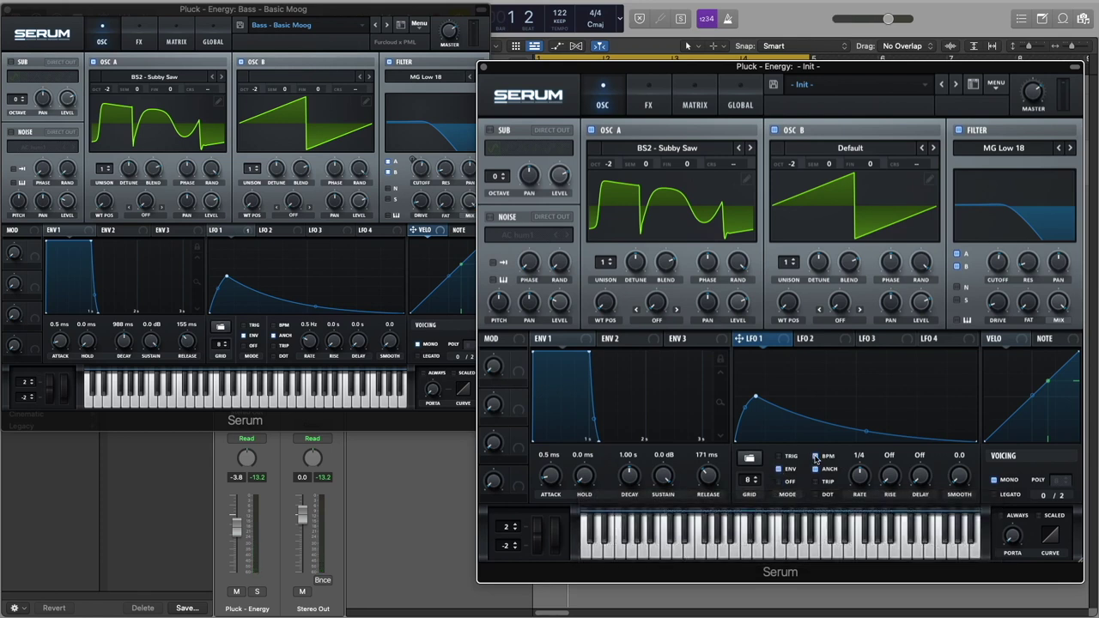
left_click(816, 456)
scroll(856, 481, "down", 5)
Route LFO 1 to the filter cutoff and compare against the reference patch.
left_click_drag(750, 344, 998, 262)
left_click(247, 233)
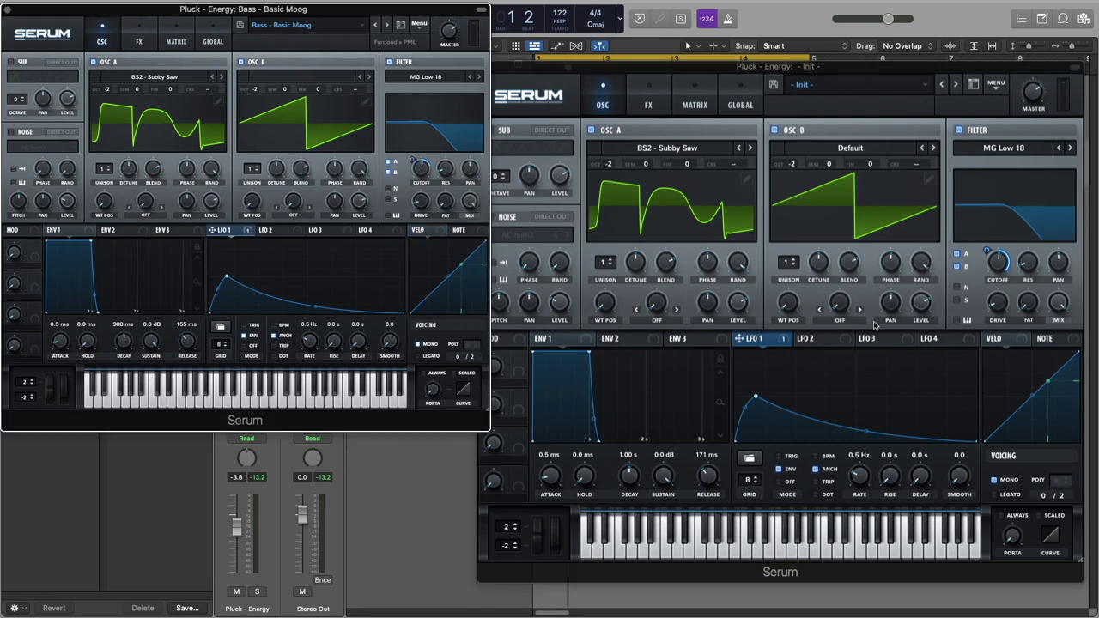
left_click(771, 342)
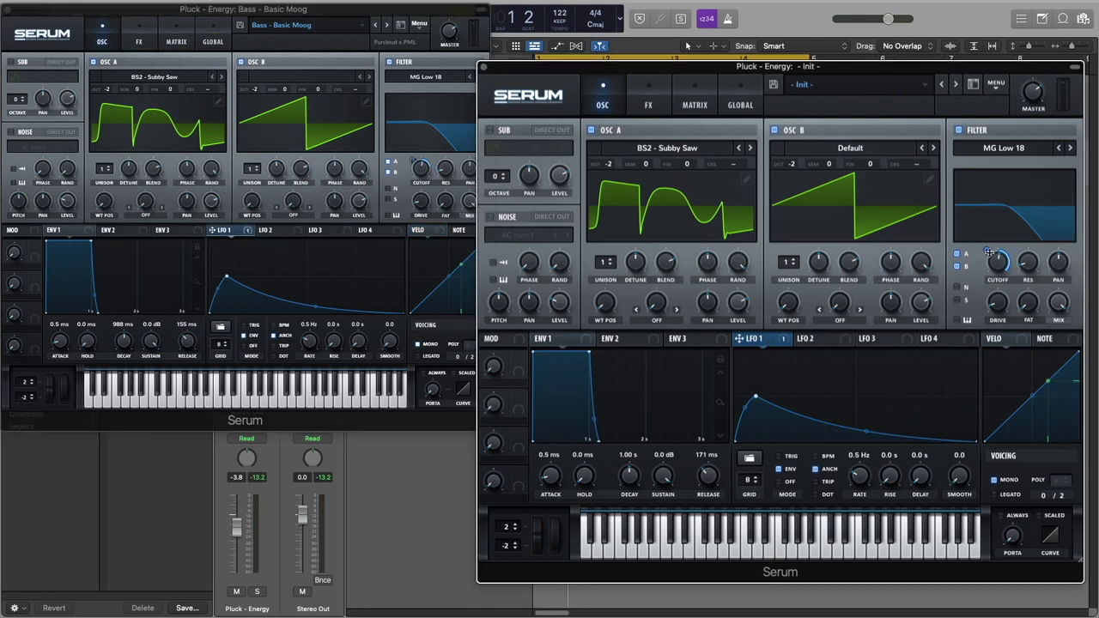
mouse_move(989, 252)
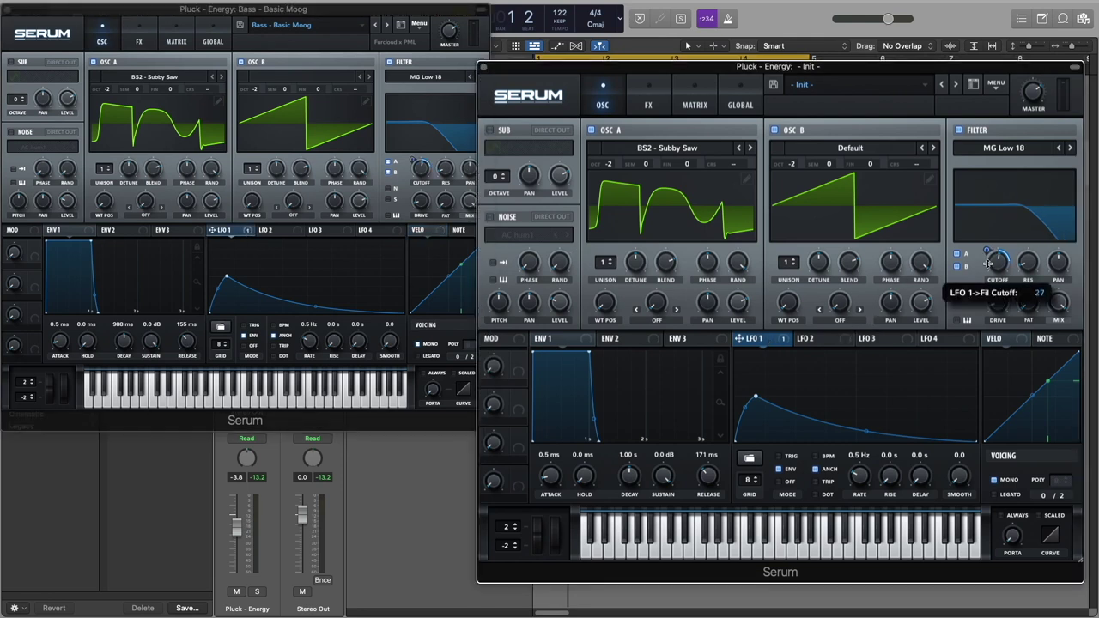
right_click(777, 344)
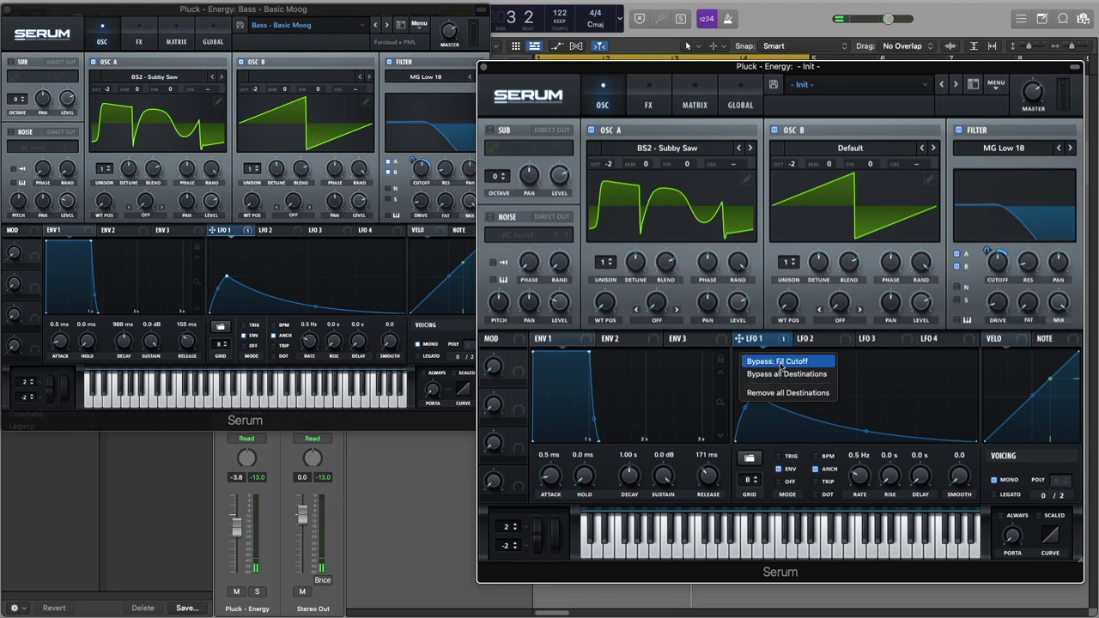
left_click(780, 362)
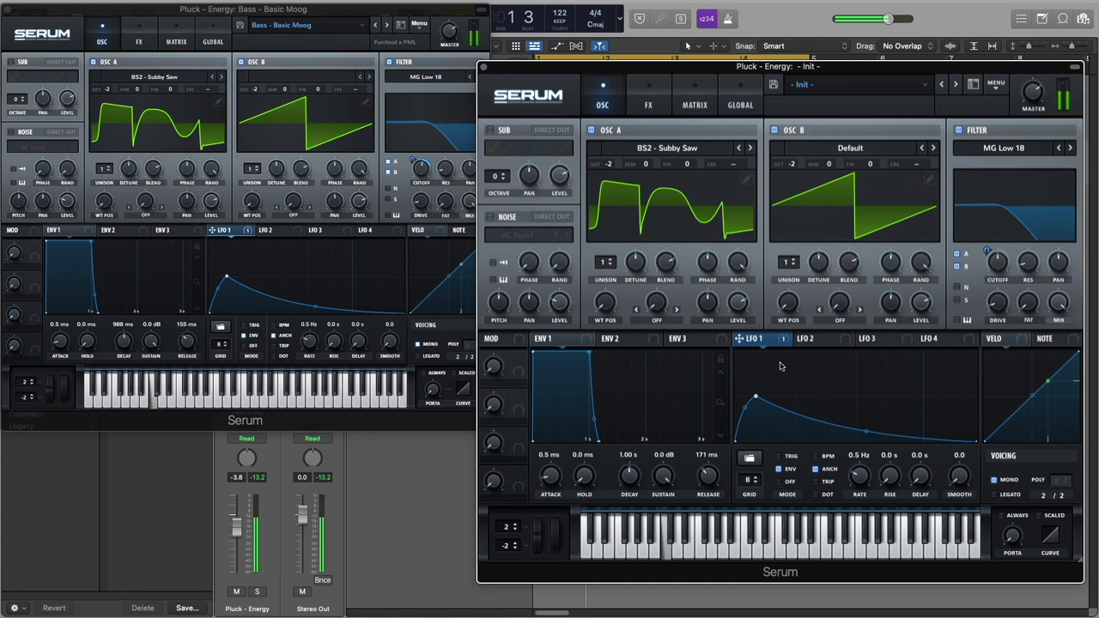
right_click(783, 342)
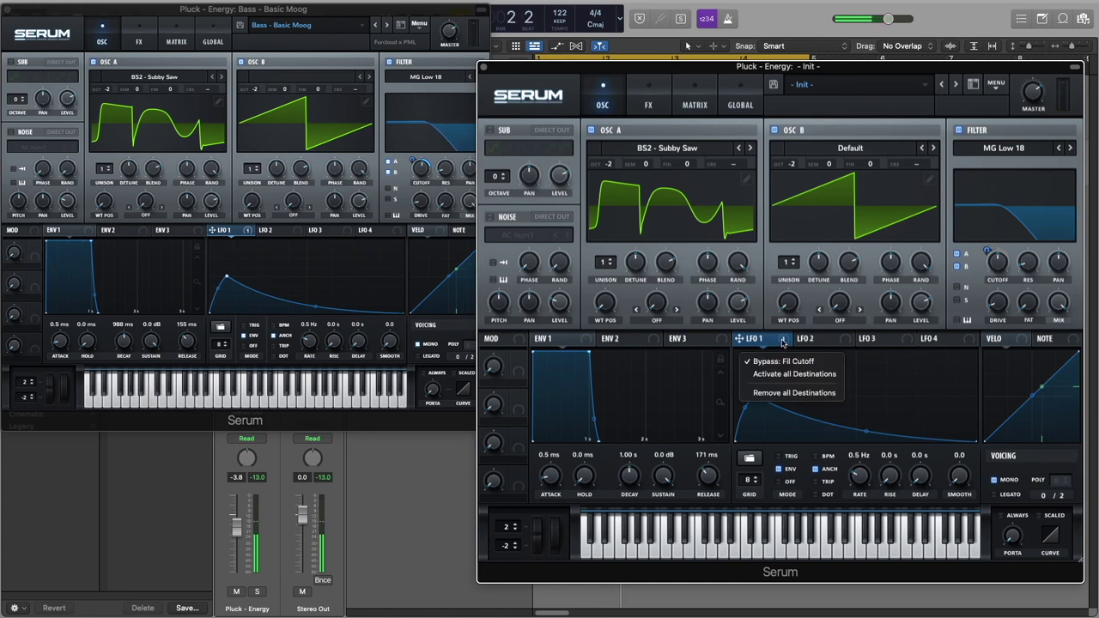
left_click(783, 361)
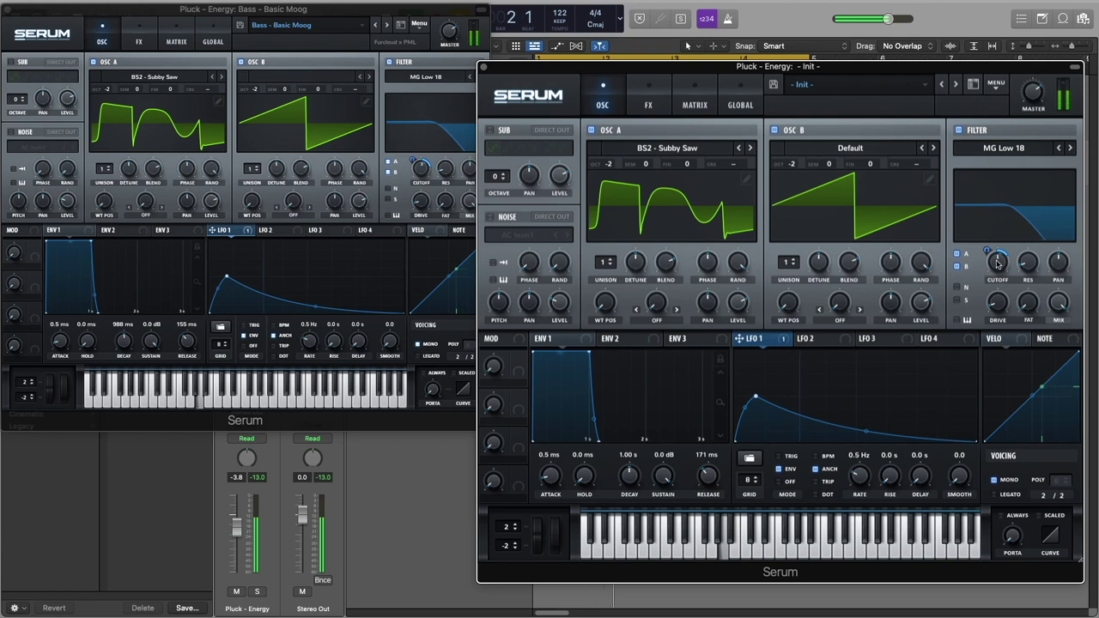
mouse_move(990, 263)
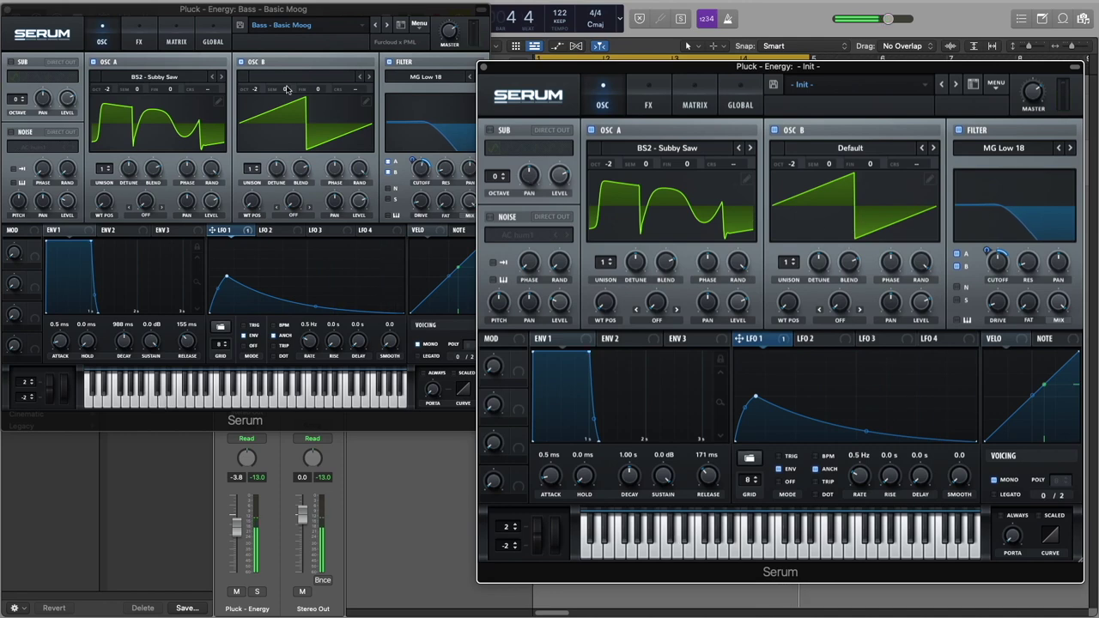
Browse the reference patch's MATRIX, GLOBAL, FX and OSC pages.
left_click(138, 41)
left_click(180, 43)
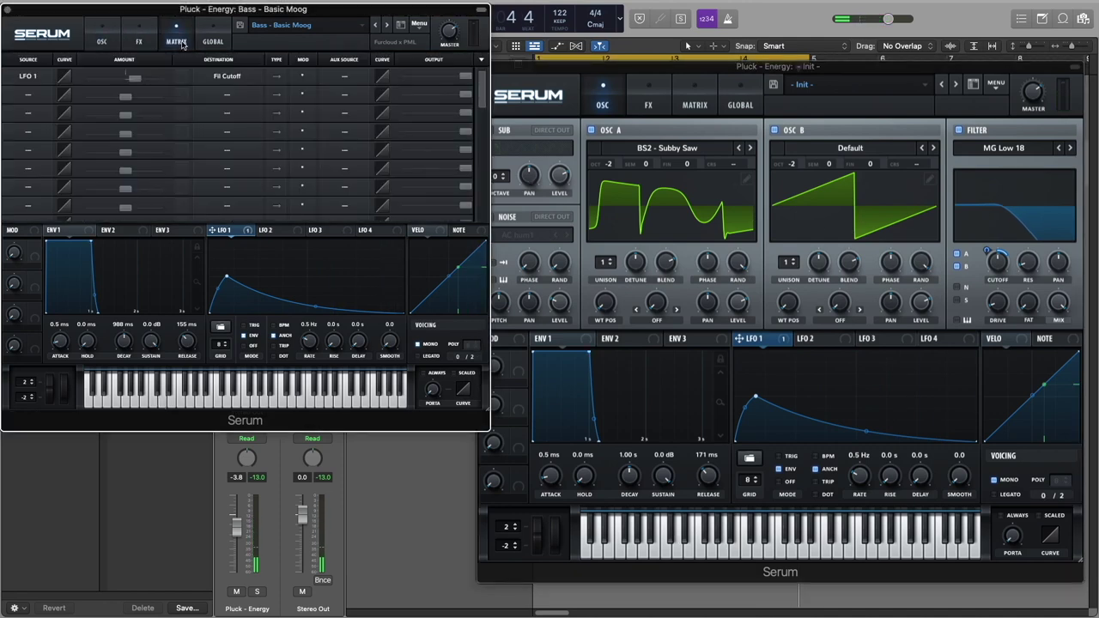
left_click(215, 41)
left_click(170, 41)
left_click(140, 40)
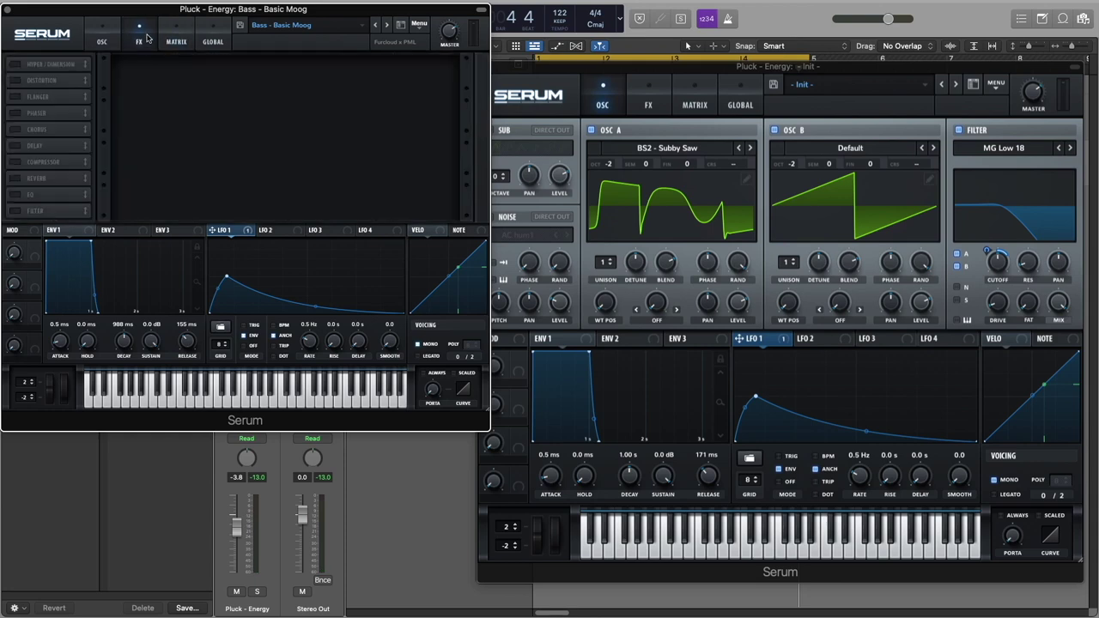
left_click(101, 32)
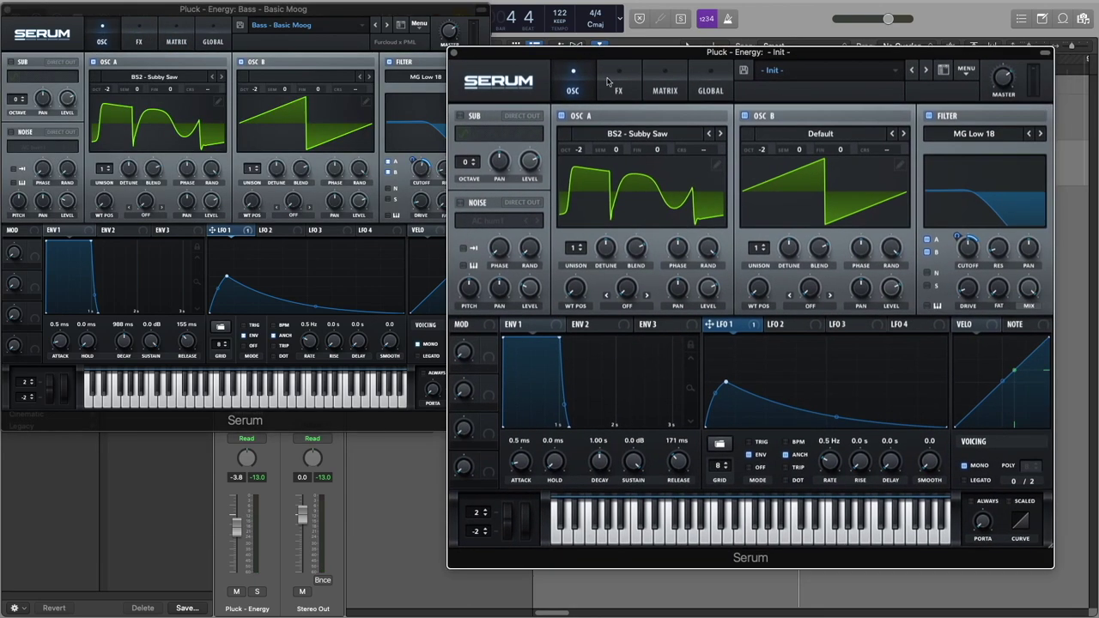
Show the rebuilt patch's FX page, close the reference window, and shift Serum left.
left_click(629, 89)
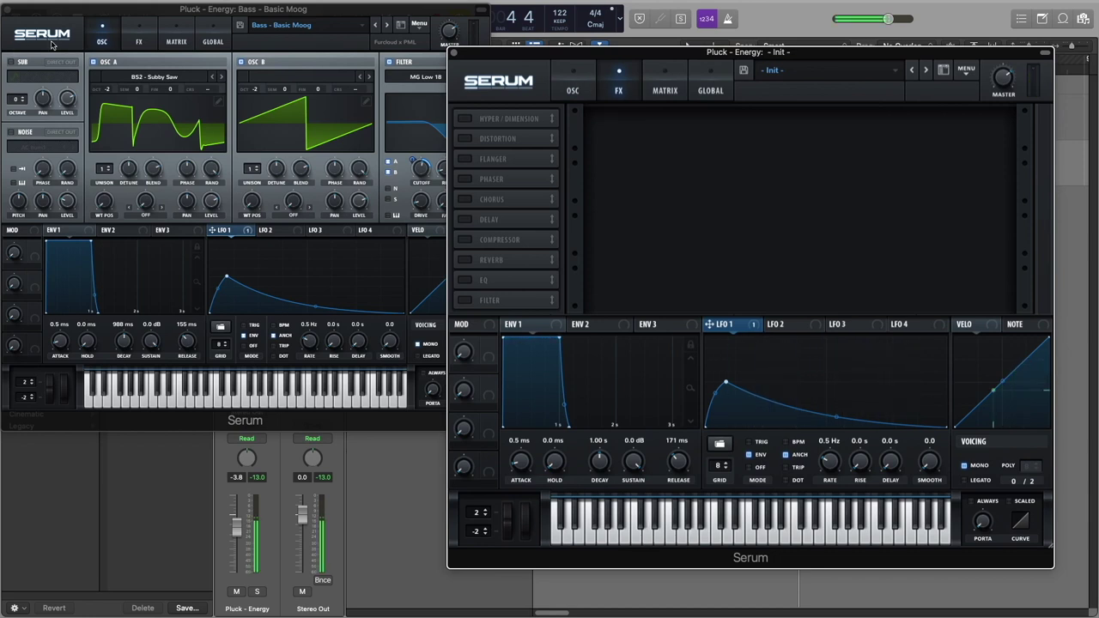
left_click(7, 11)
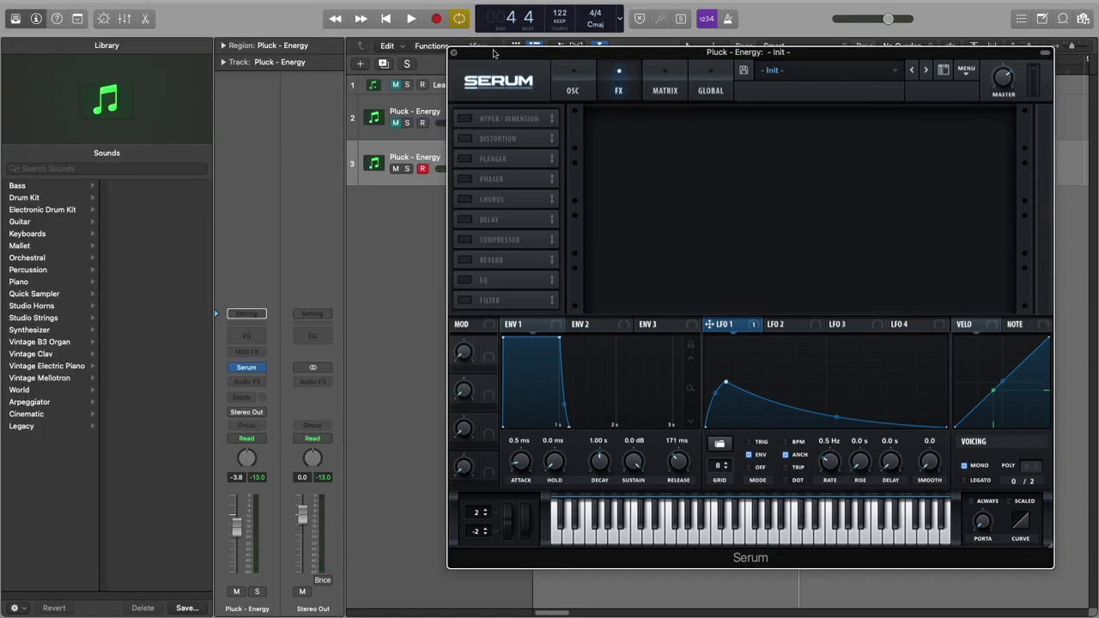
left_click_drag(519, 56, 429, 55)
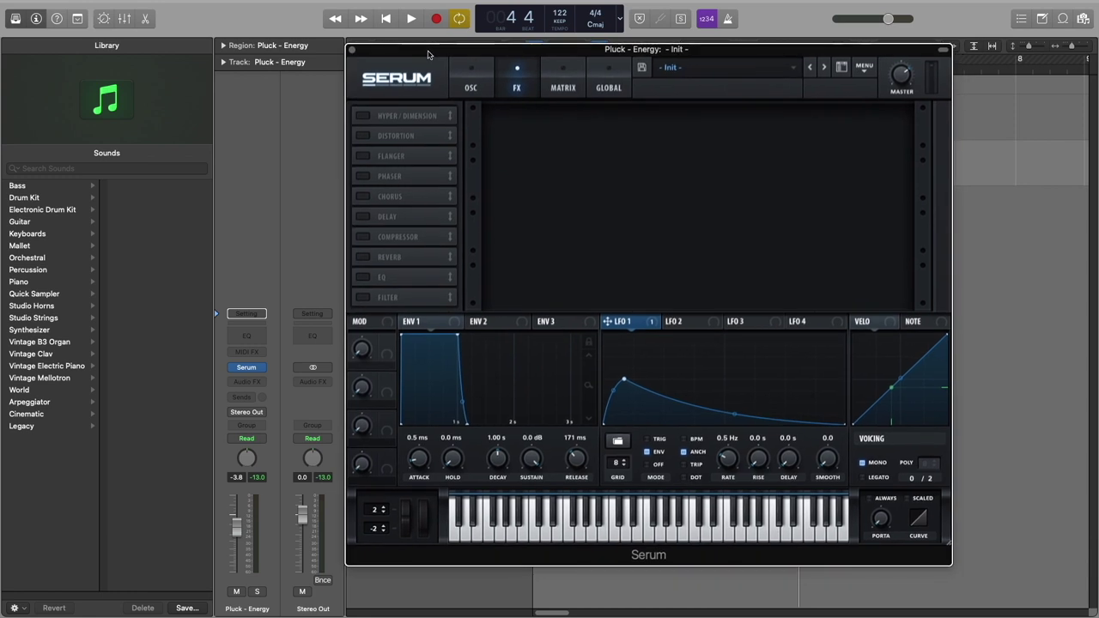